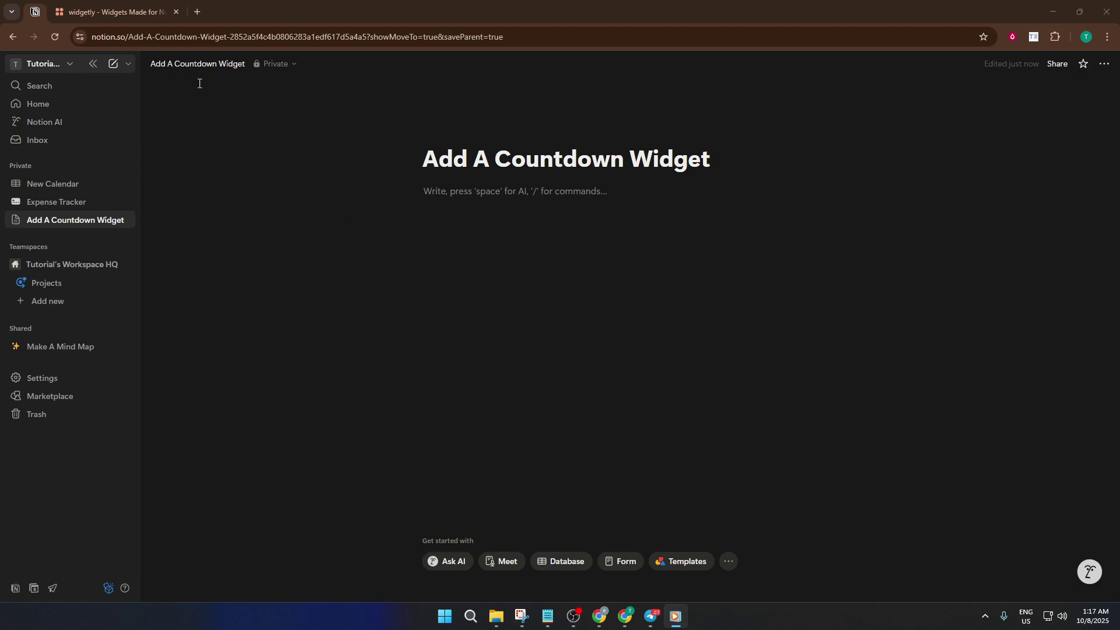
Switch to Widgetly and open the Simple Count Down Timer widget from the Counters category.
{"action": "left_click", "coordinate": [126, 12]}
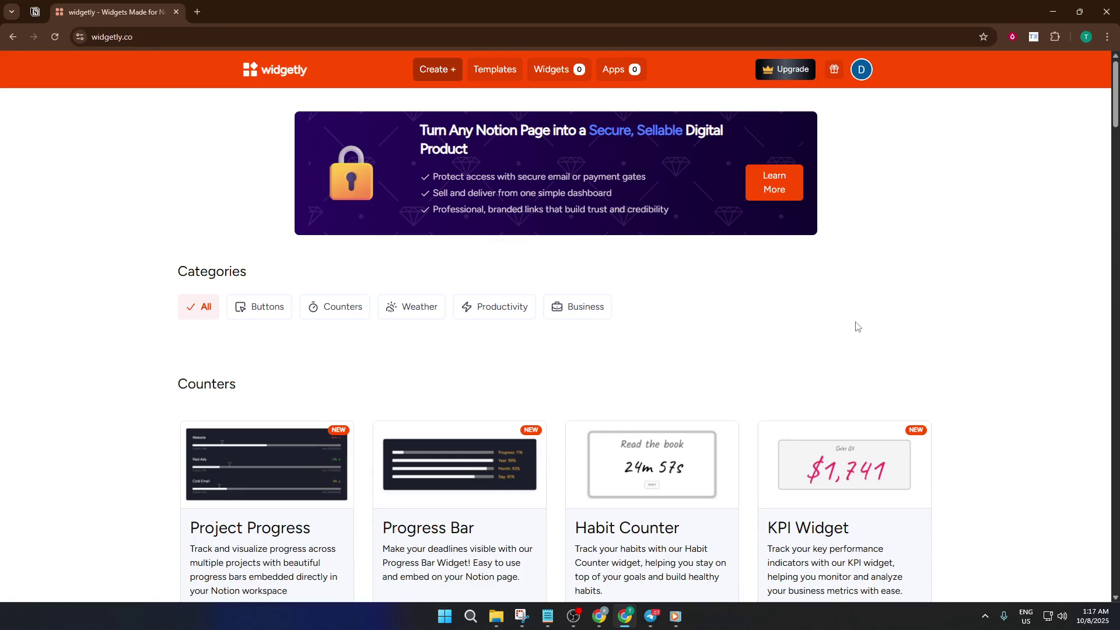
{"action": "scroll", "coordinate": [856, 327], "scroll_direction": "down", "scroll_amount": 6}
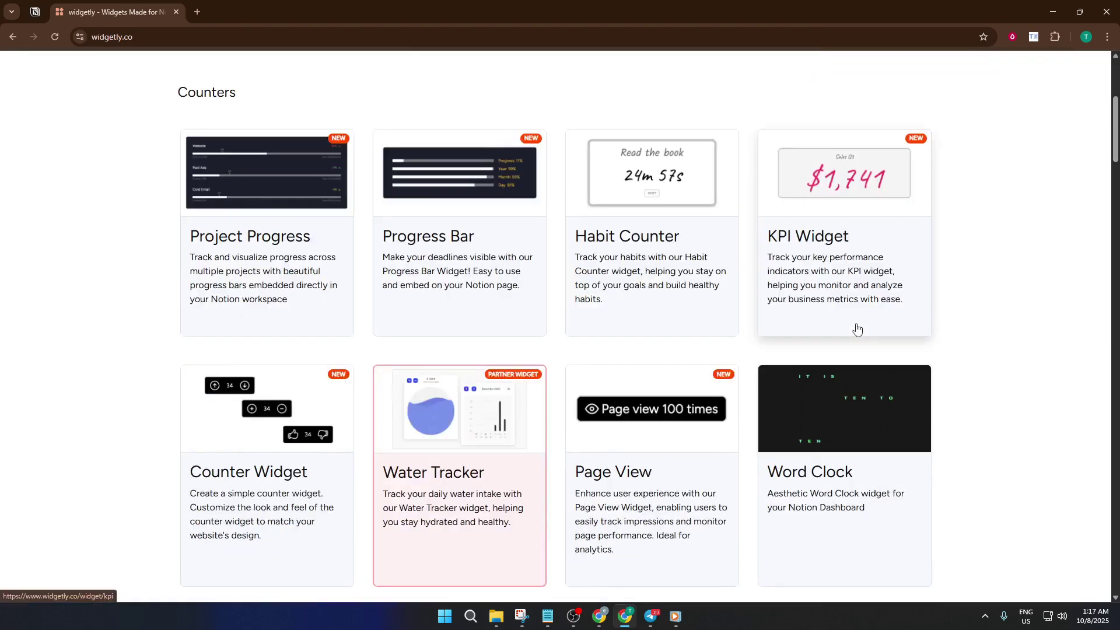
{"action": "scroll", "coordinate": [857, 327], "scroll_direction": "up", "scroll_amount": 4}
{"action": "scroll", "coordinate": [857, 327], "scroll_direction": "up", "scroll_amount": 1}
{"action": "scroll", "coordinate": [857, 328], "scroll_direction": "down", "scroll_amount": 7}
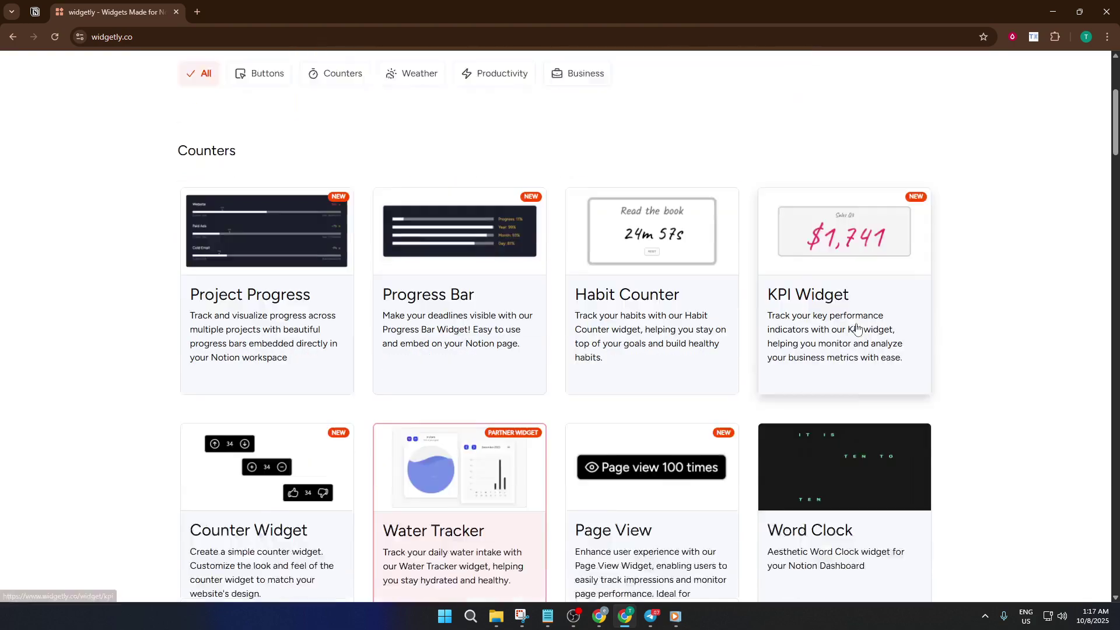
{"action": "scroll", "coordinate": [795, 337], "scroll_direction": "down", "scroll_amount": 4}
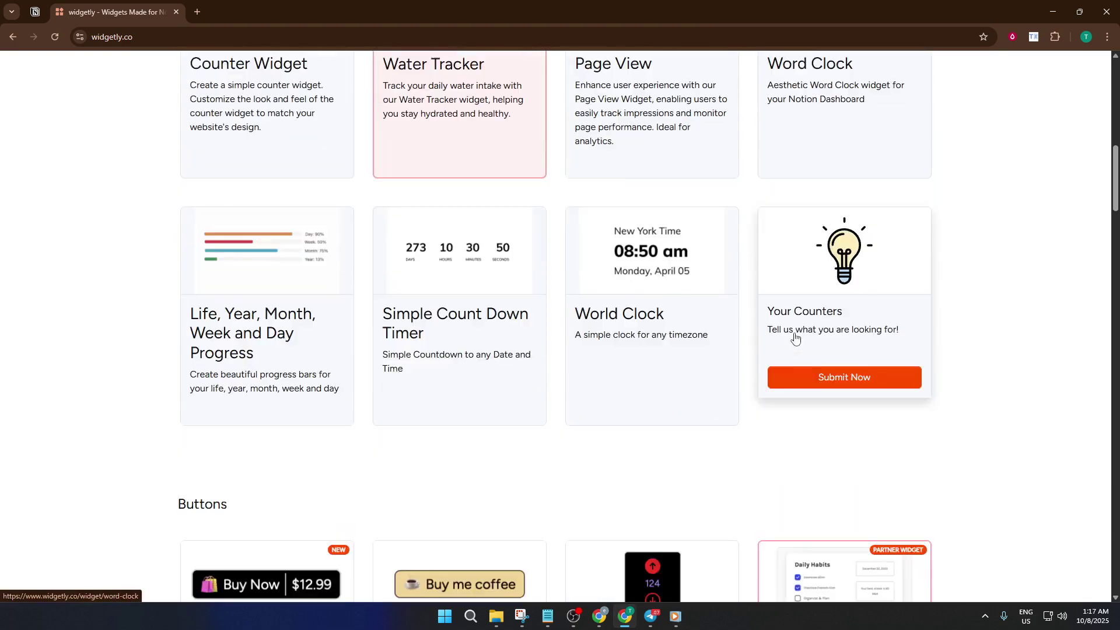
{"action": "left_click", "coordinate": [462, 325]}
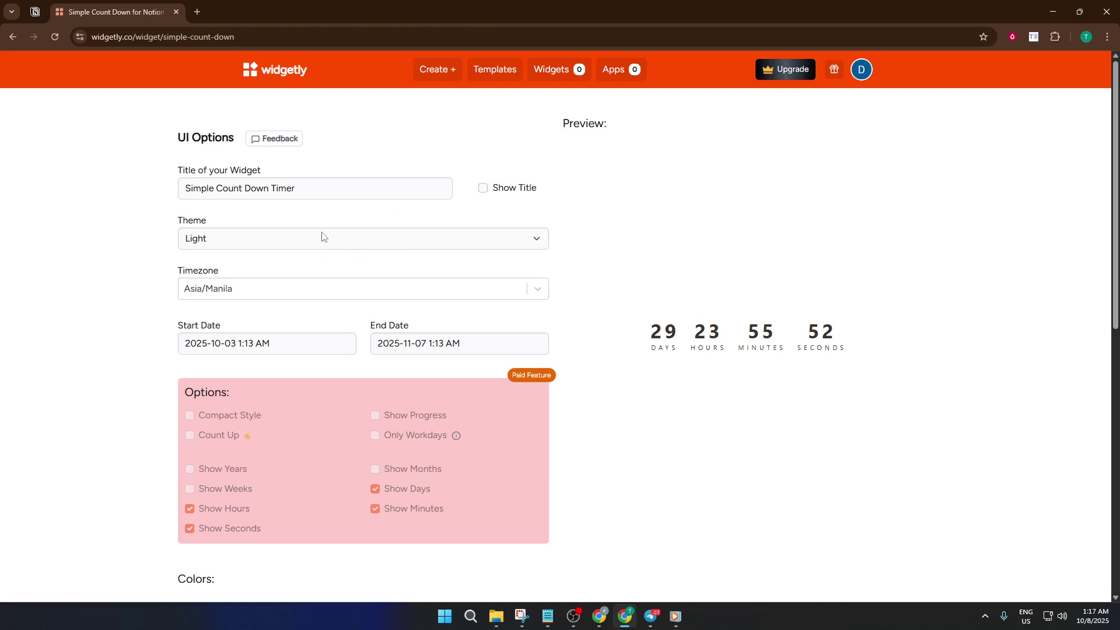
Set the countdown widget's theme to Dark.
{"action": "left_click", "coordinate": [490, 245]}
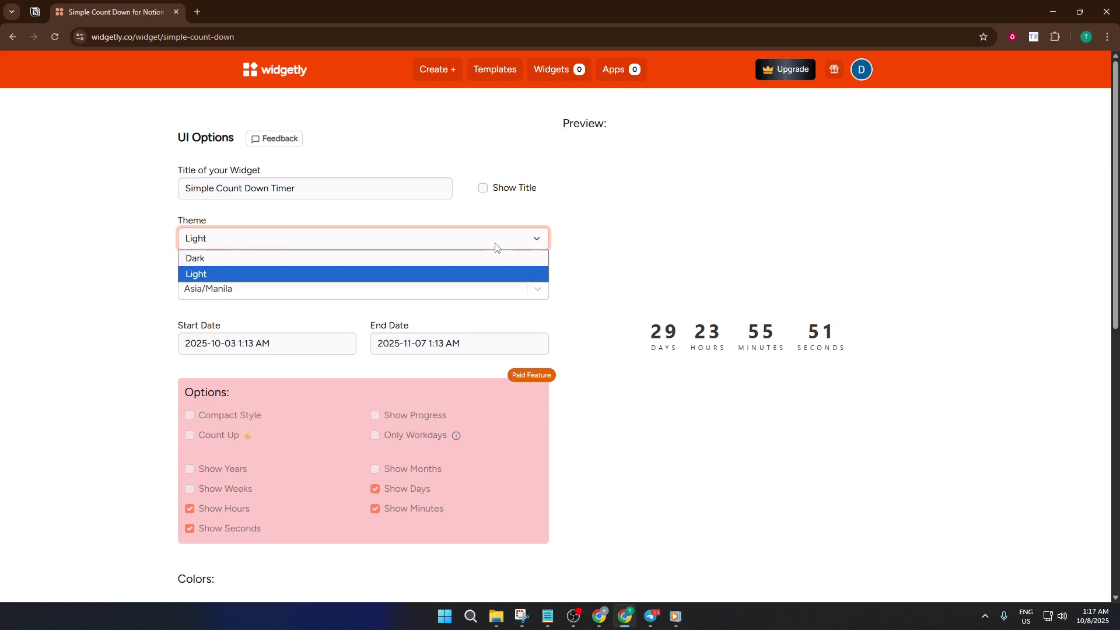
{"action": "left_click", "coordinate": [274, 259]}
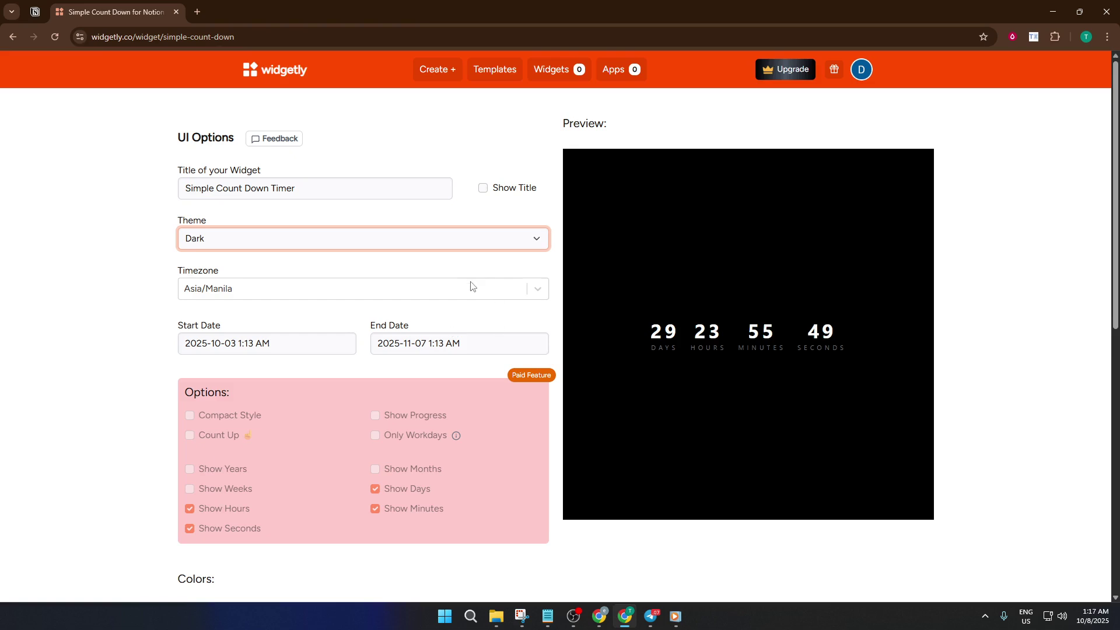
Examine the countdown widget's timezone, start and end dates, paid display options and color settings.
{"action": "scroll", "coordinate": [440, 275], "scroll_direction": "down", "scroll_amount": 1}
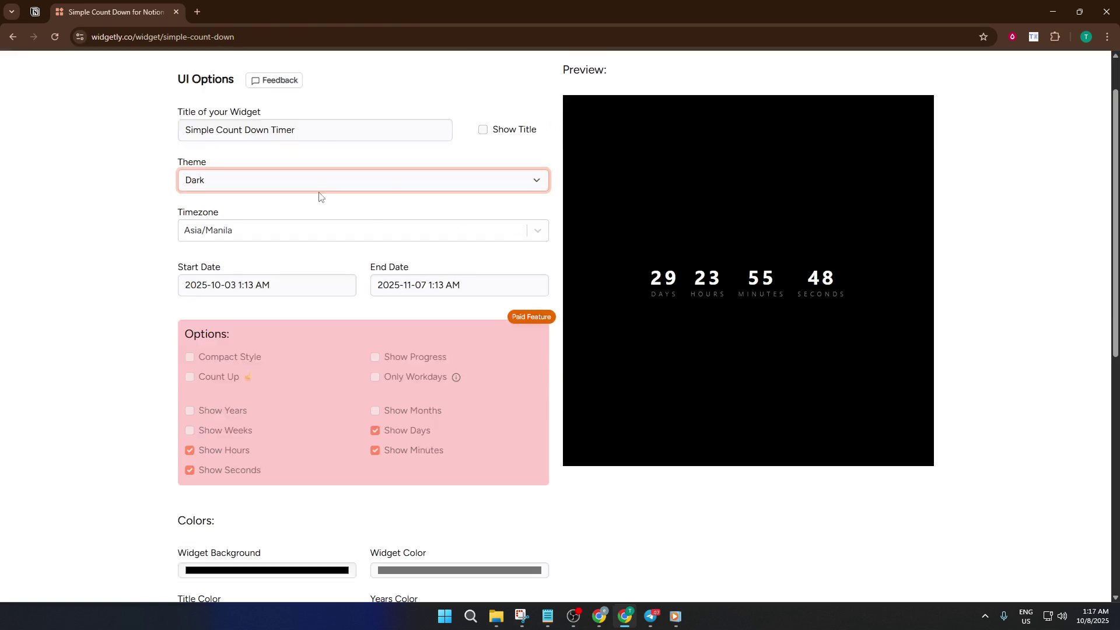
{"action": "scroll", "coordinate": [286, 203], "scroll_direction": "down", "scroll_amount": 1}
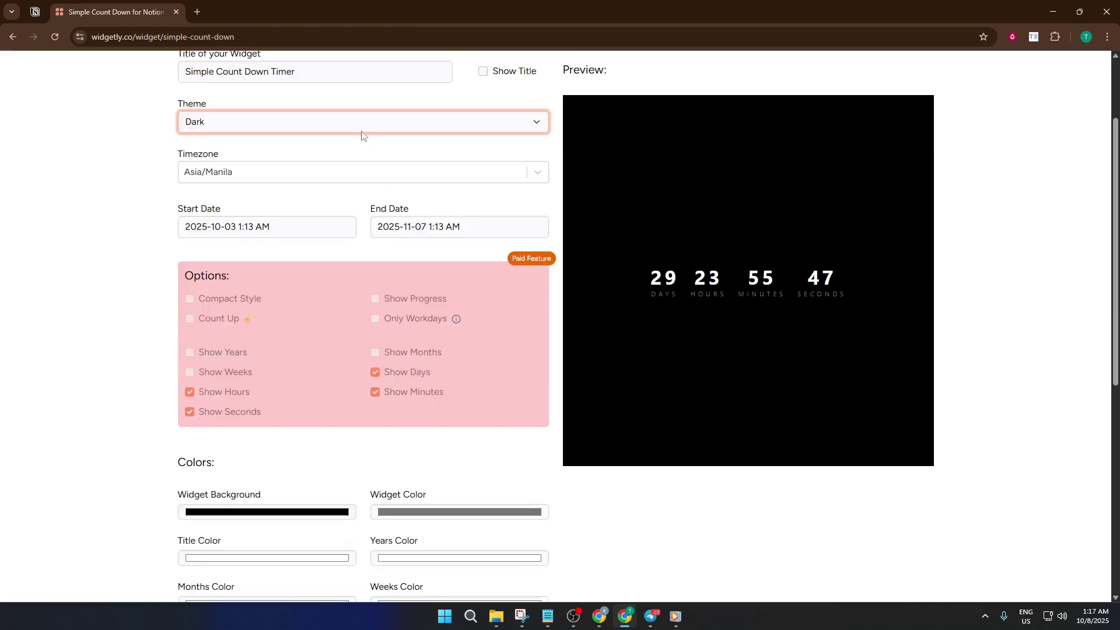
{"action": "scroll", "coordinate": [384, 250], "scroll_direction": "down", "scroll_amount": 1}
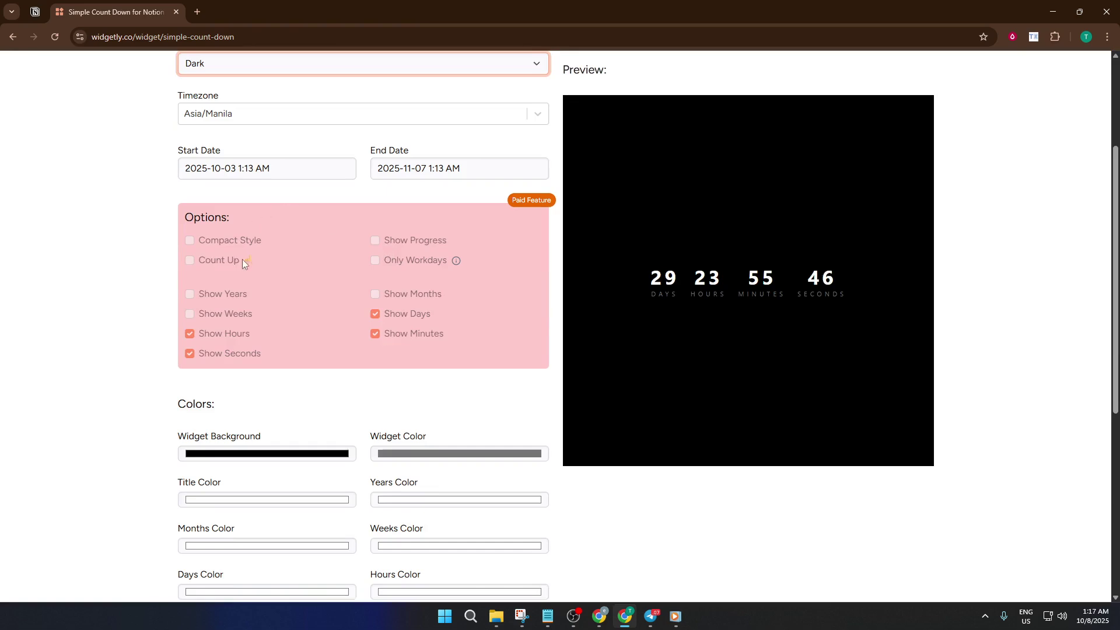
{"action": "scroll", "coordinate": [243, 261], "scroll_direction": "down", "scroll_amount": 2}
{"action": "scroll", "coordinate": [243, 266], "scroll_direction": "up", "scroll_amount": 2}
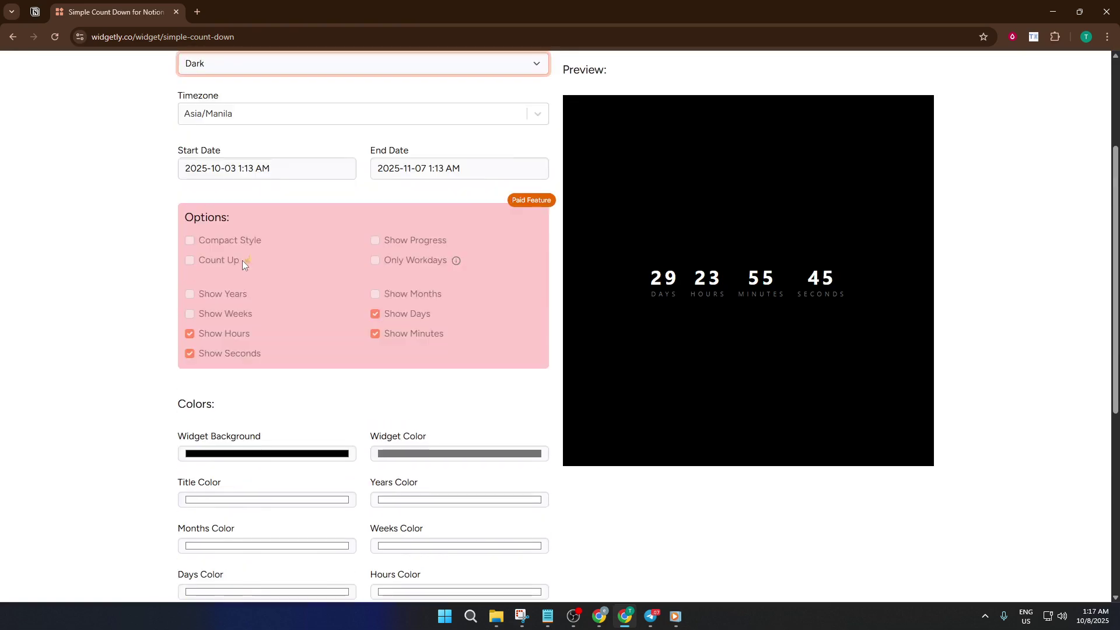
{"action": "left_click", "coordinate": [188, 240]}
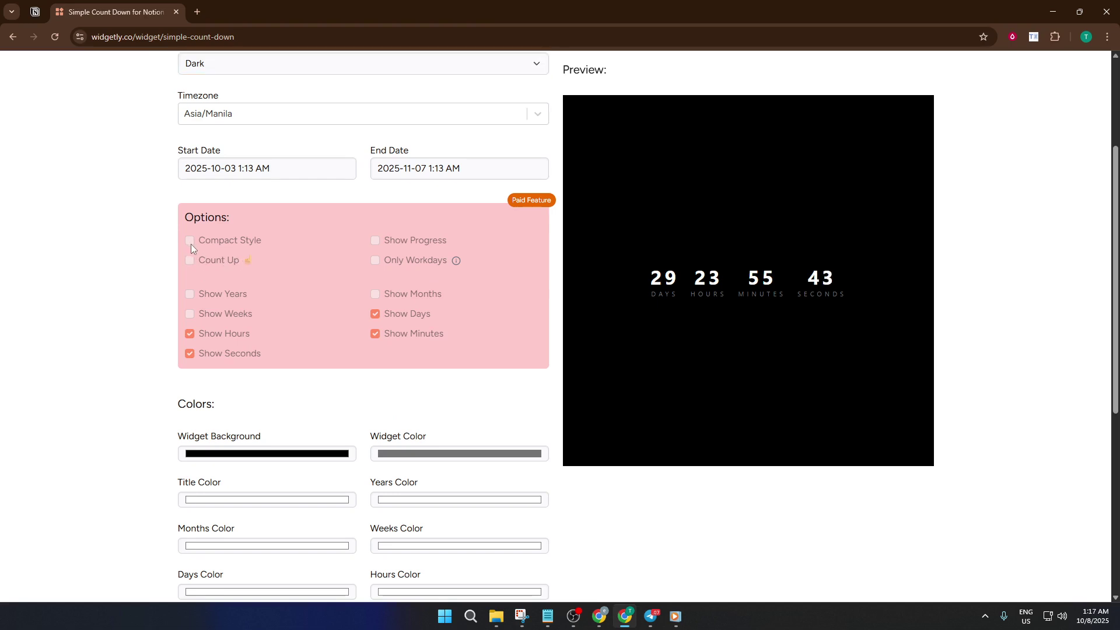
{"action": "scroll", "coordinate": [288, 327], "scroll_direction": "down", "scroll_amount": 3}
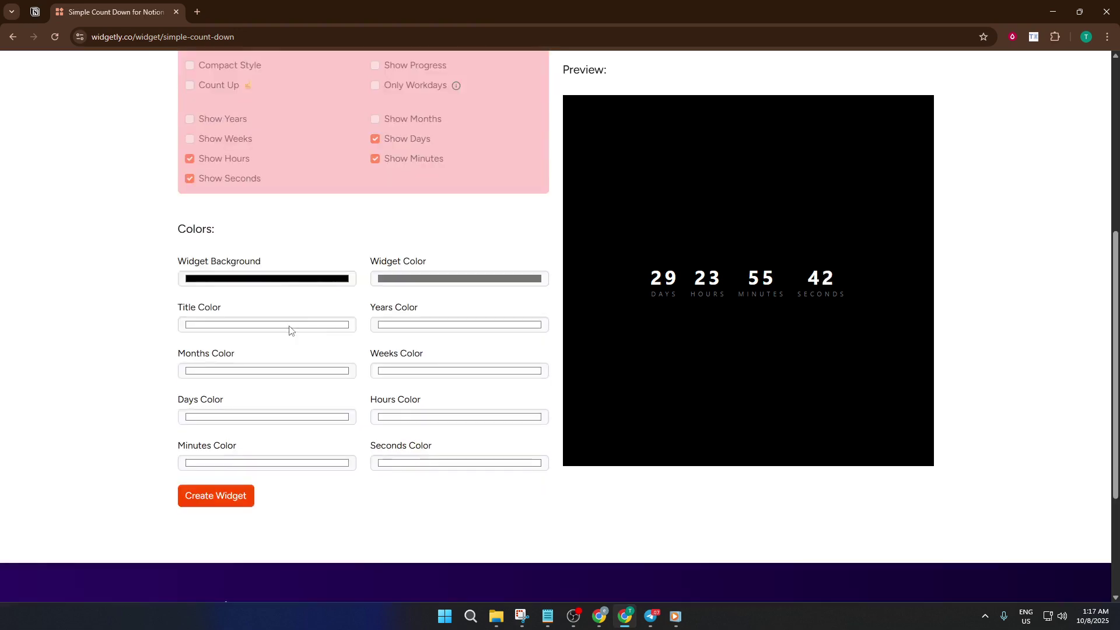
{"action": "left_click", "coordinate": [218, 326]}
{"action": "left_click", "coordinate": [165, 304]}
{"action": "scroll", "coordinate": [368, 453], "scroll_direction": "up", "scroll_amount": 2}
{"action": "scroll", "coordinate": [366, 399], "scroll_direction": "up", "scroll_amount": 2}
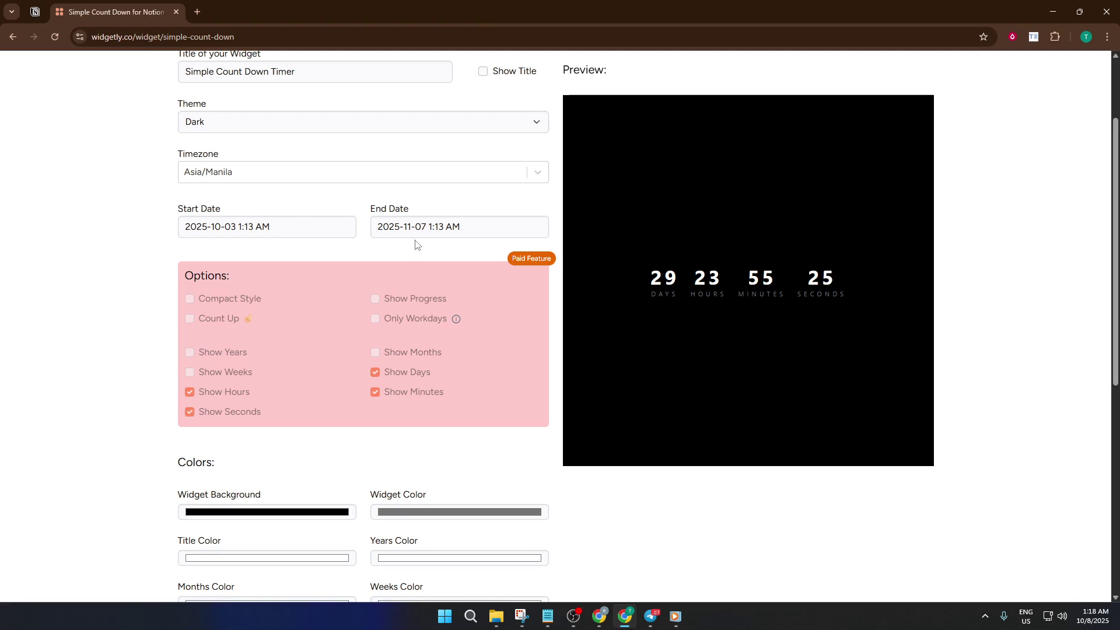
{"action": "scroll", "coordinate": [415, 244], "scroll_direction": "down", "scroll_amount": 3}
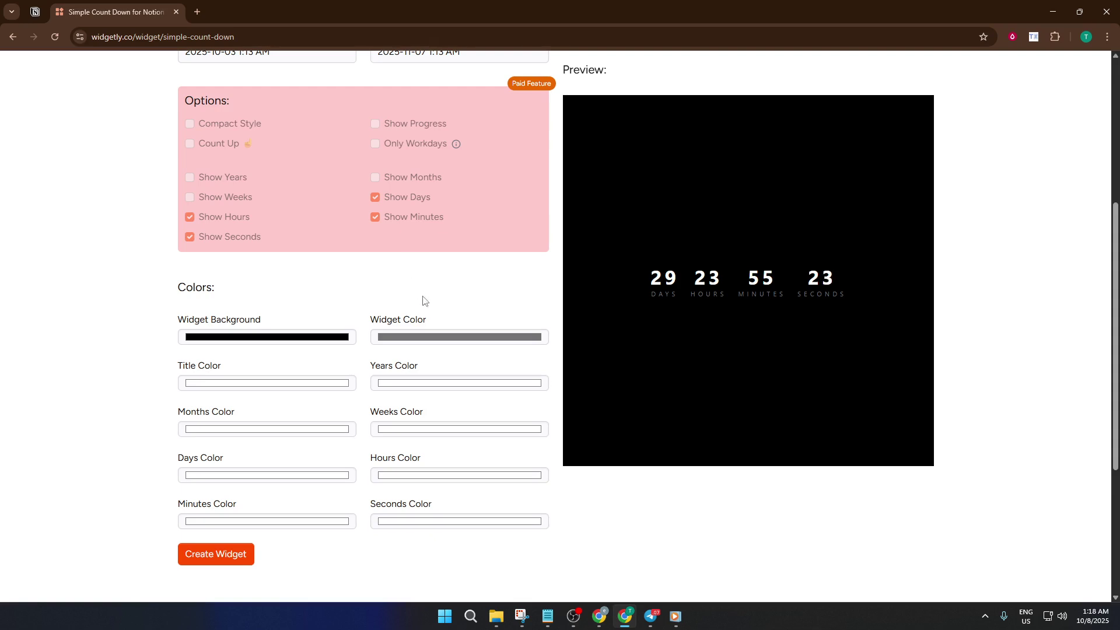
{"action": "scroll", "coordinate": [420, 297], "scroll_direction": "up", "scroll_amount": 1}
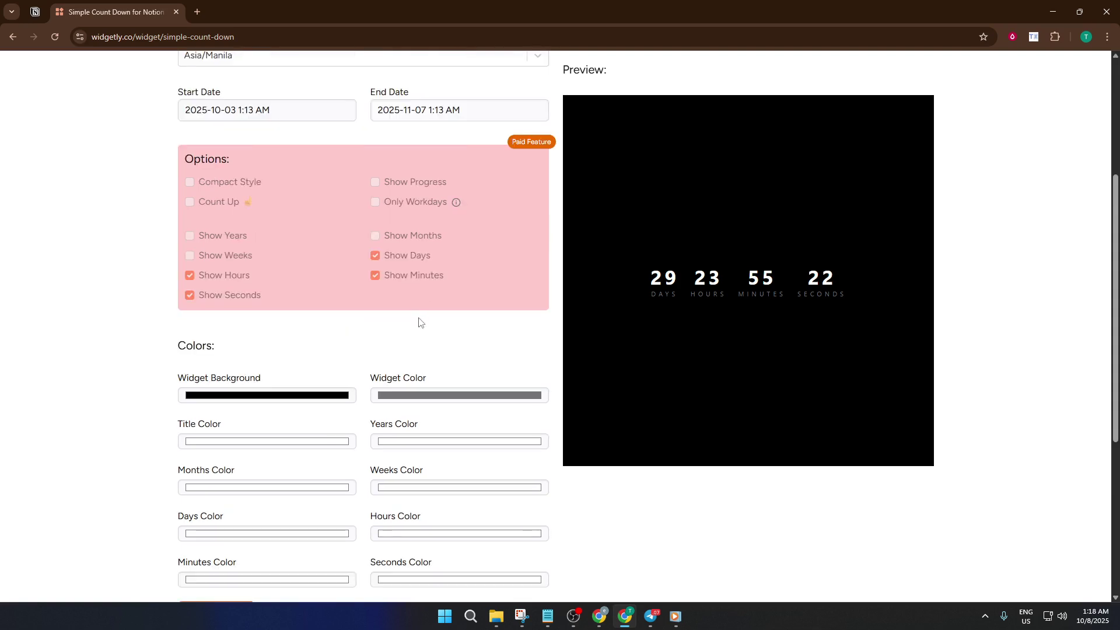
{"action": "scroll", "coordinate": [420, 323], "scroll_direction": "down", "scroll_amount": 1}
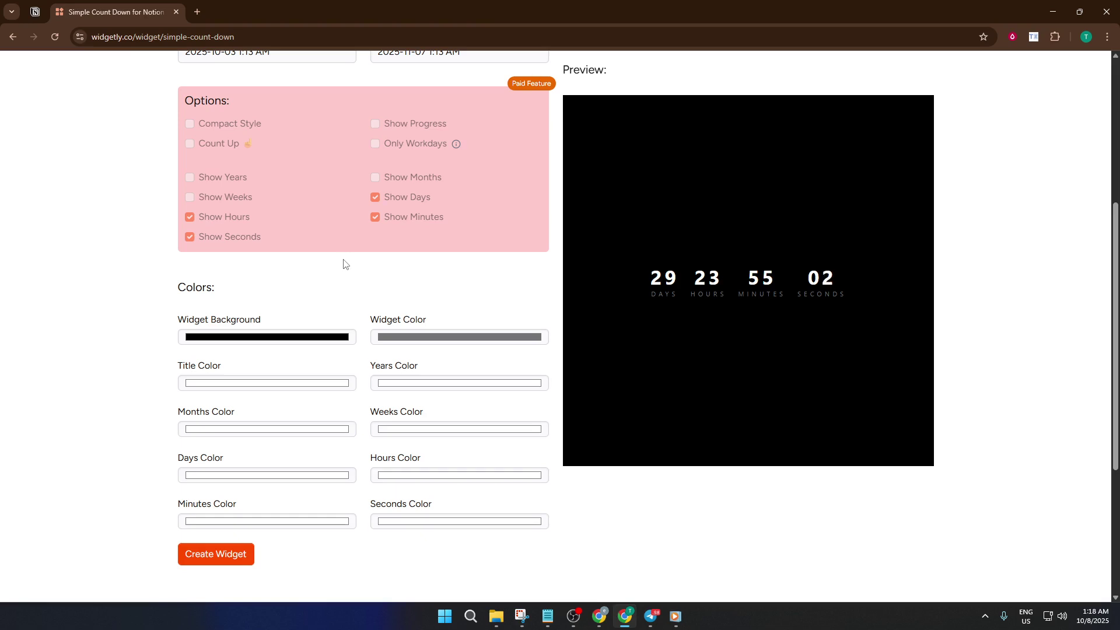
Create the countdown widget and copy its embed link.
{"action": "scroll", "coordinate": [336, 274], "scroll_direction": "down", "scroll_amount": 2}
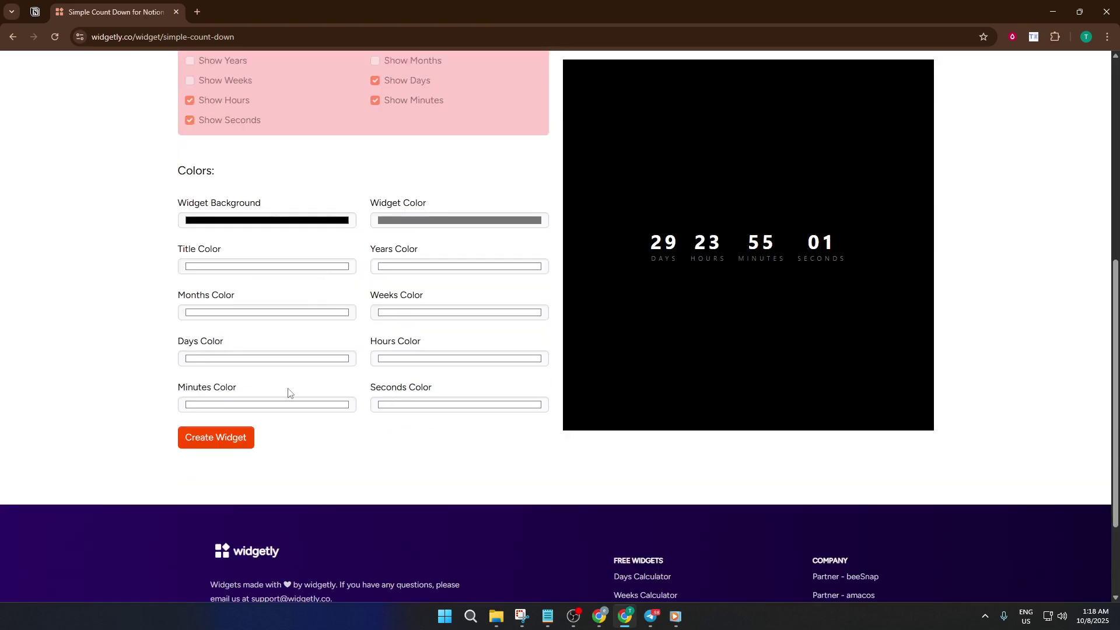
{"action": "left_click", "coordinate": [232, 438]}
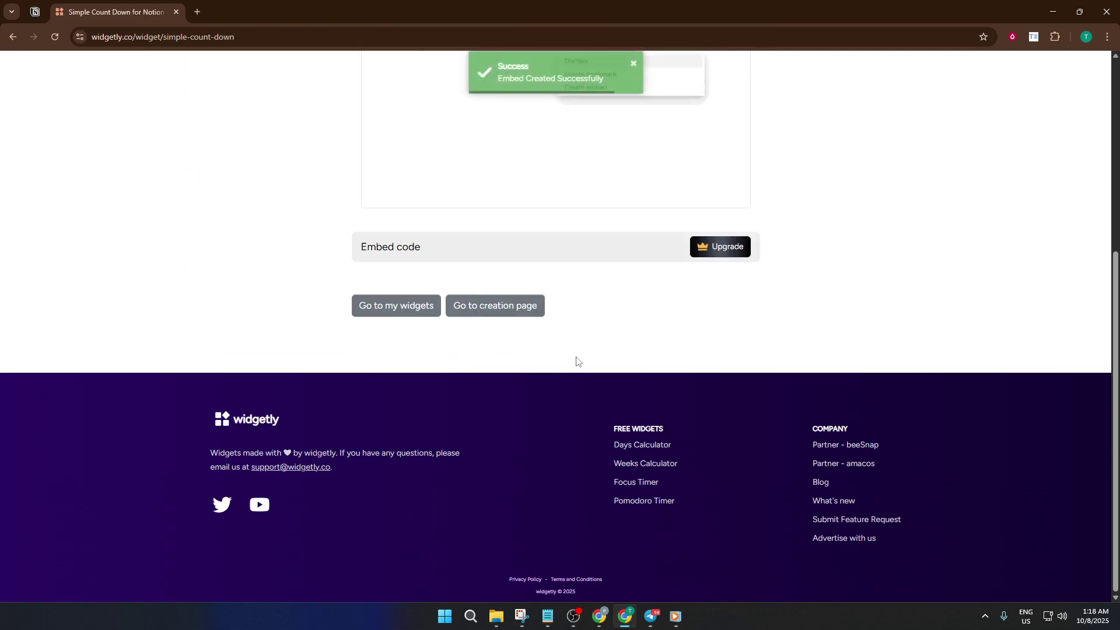
{"action": "scroll", "coordinate": [575, 362], "scroll_direction": "up", "scroll_amount": 5}
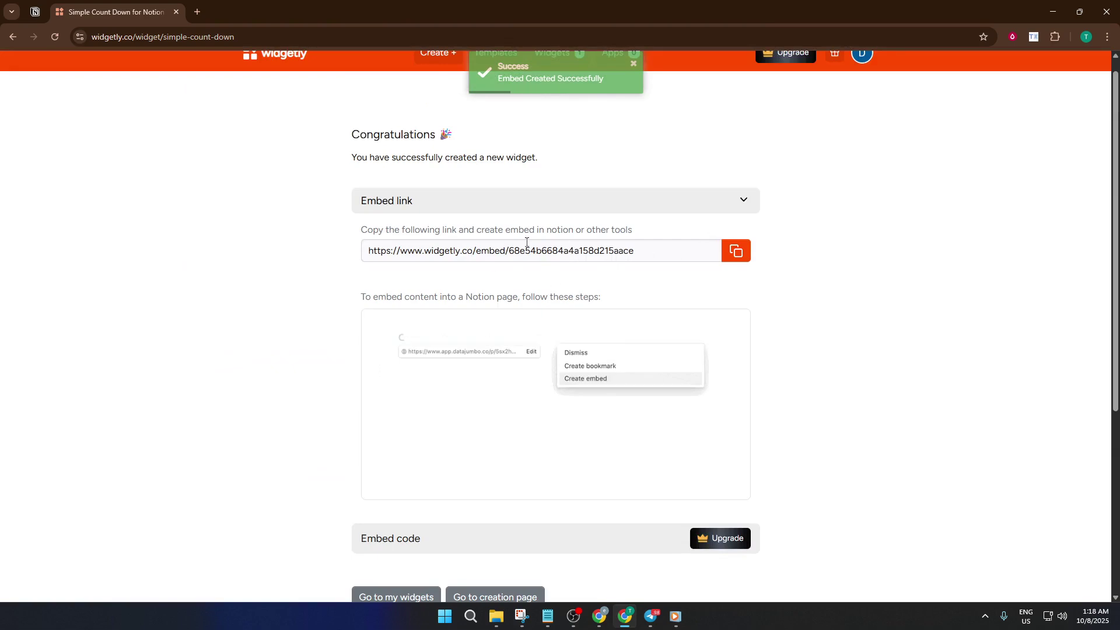
{"action": "left_click", "coordinate": [735, 252]}
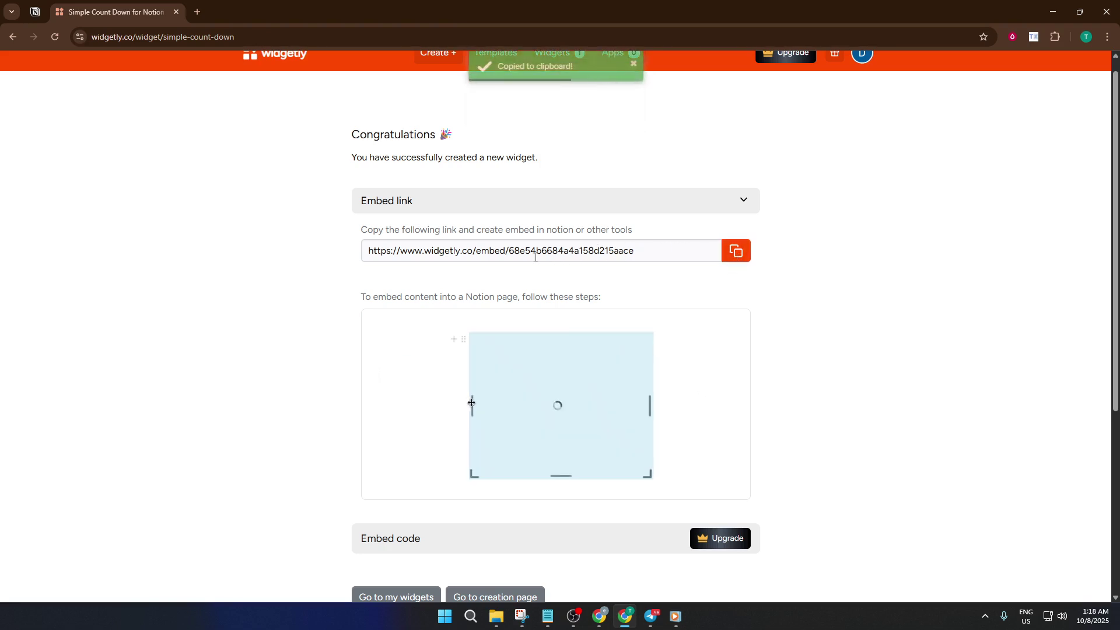
Switch to Notion, paste the copied link into the Add A Countdown Widget page as an embed and enlarge the embedded countdown.
{"action": "left_click", "coordinate": [35, 12]}
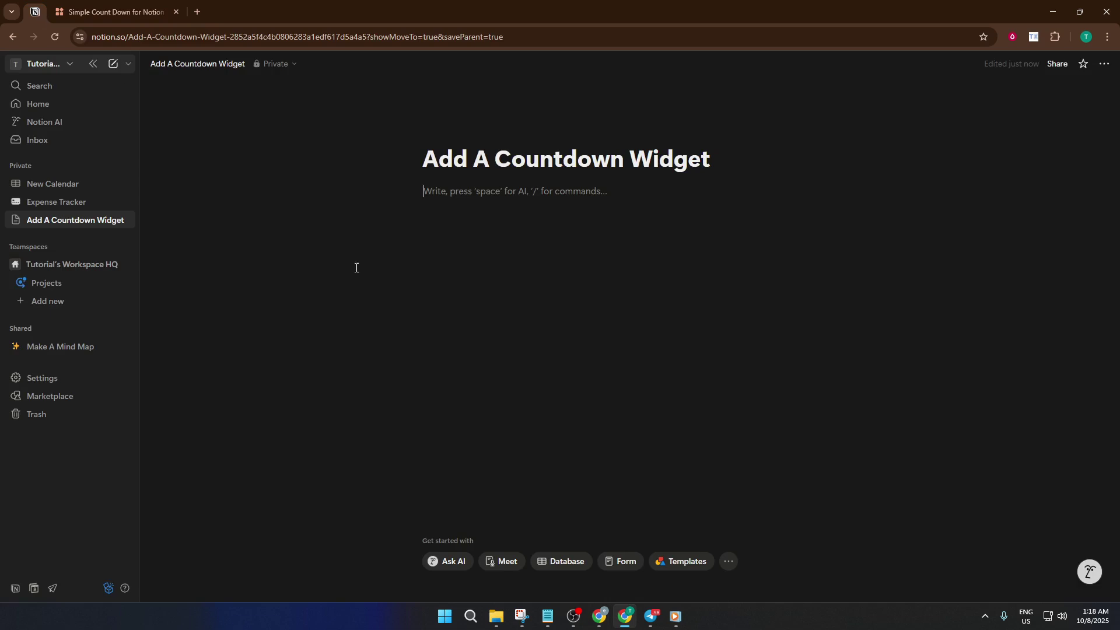
{"action": "key", "text": "ctrl+v"}
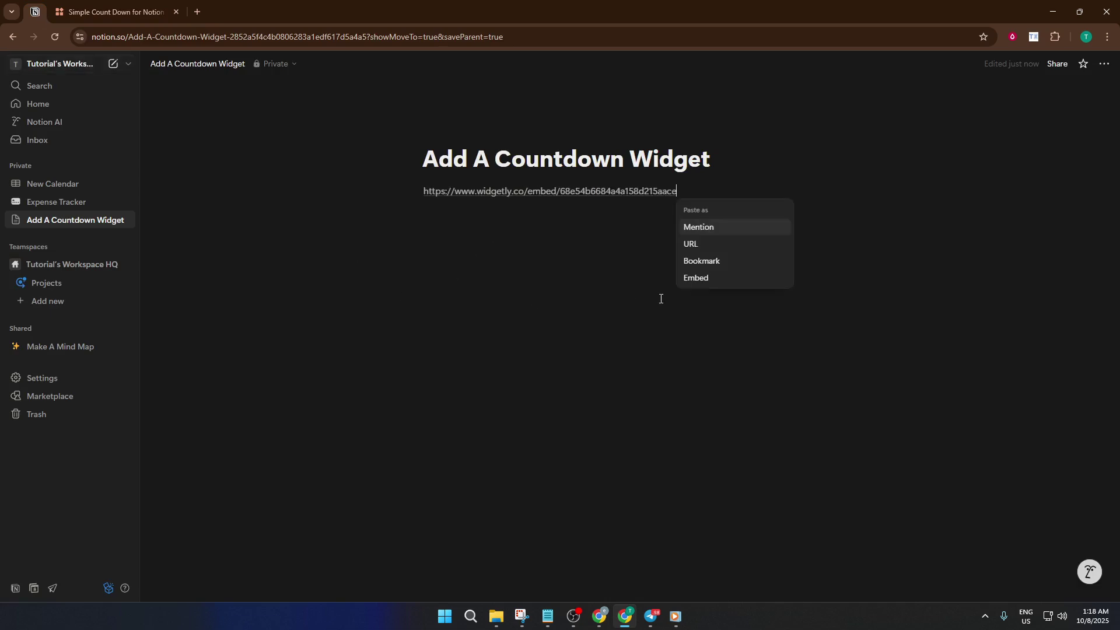
{"action": "left_click", "coordinate": [704, 280]}
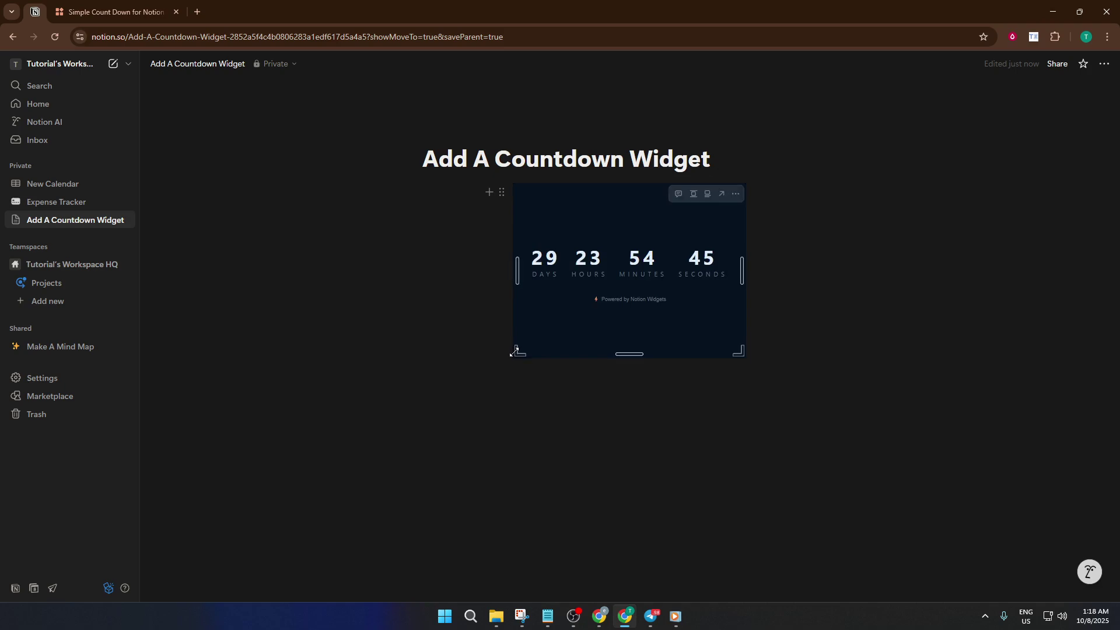
{"action": "left_click_drag", "start_coordinate": [516, 351], "coordinate": [412, 401]}
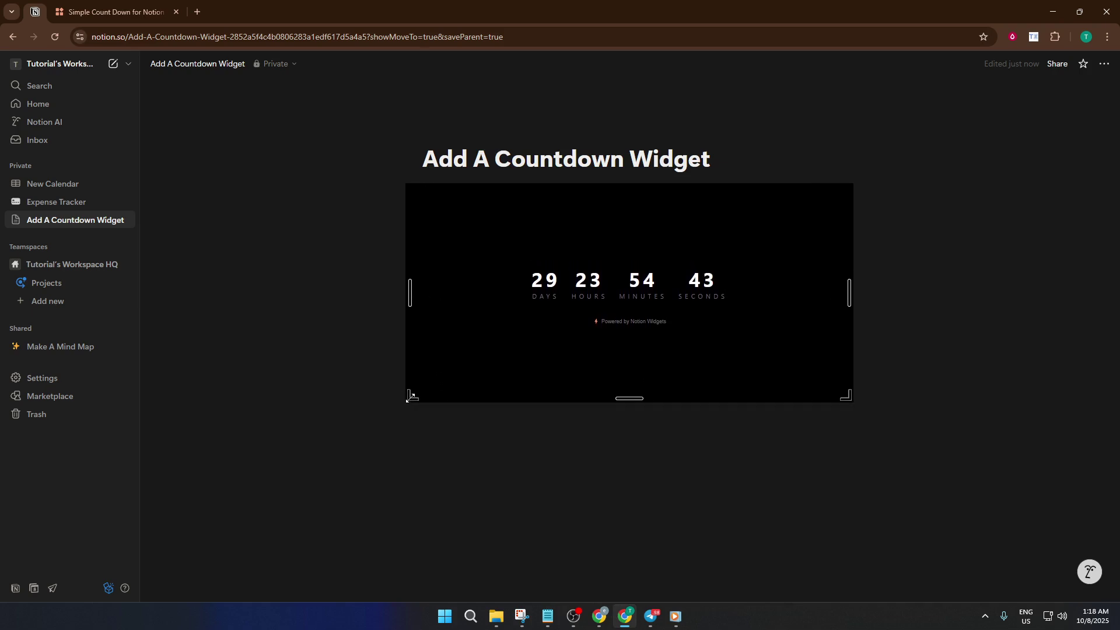